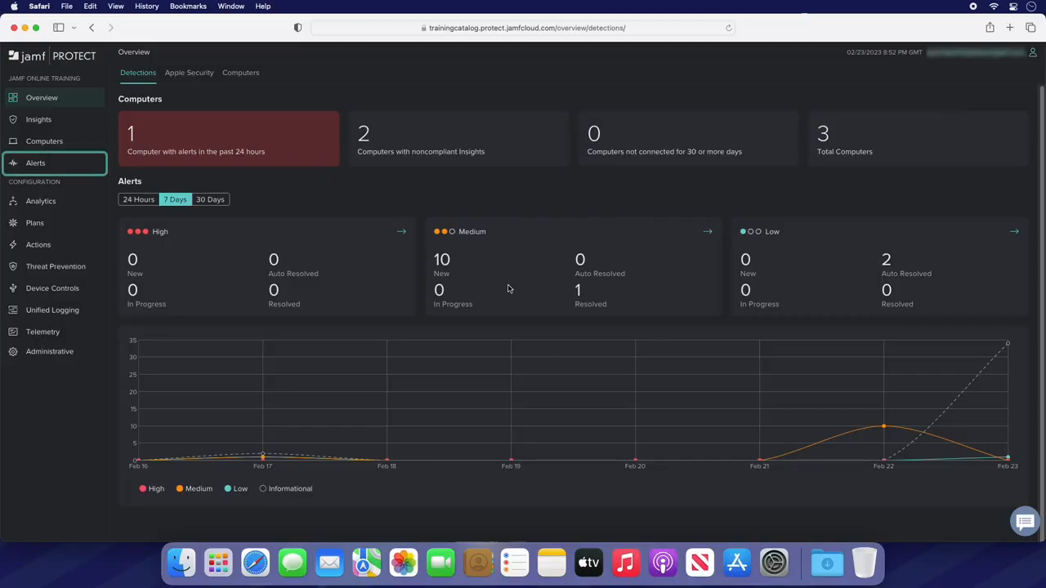
- Show the Alerts list without its severity and status filters
left_click(62, 163)
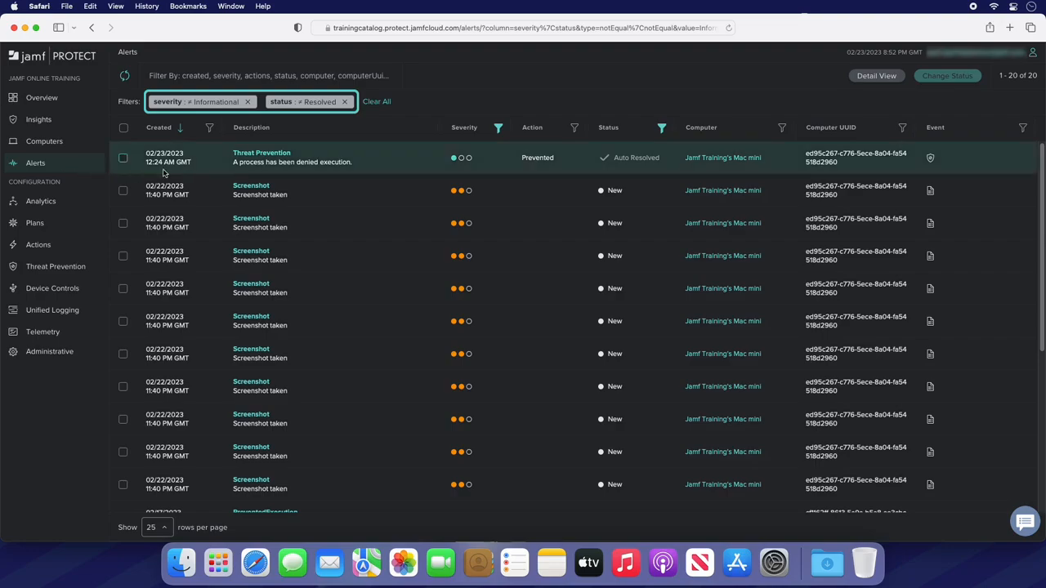
left_click(377, 106)
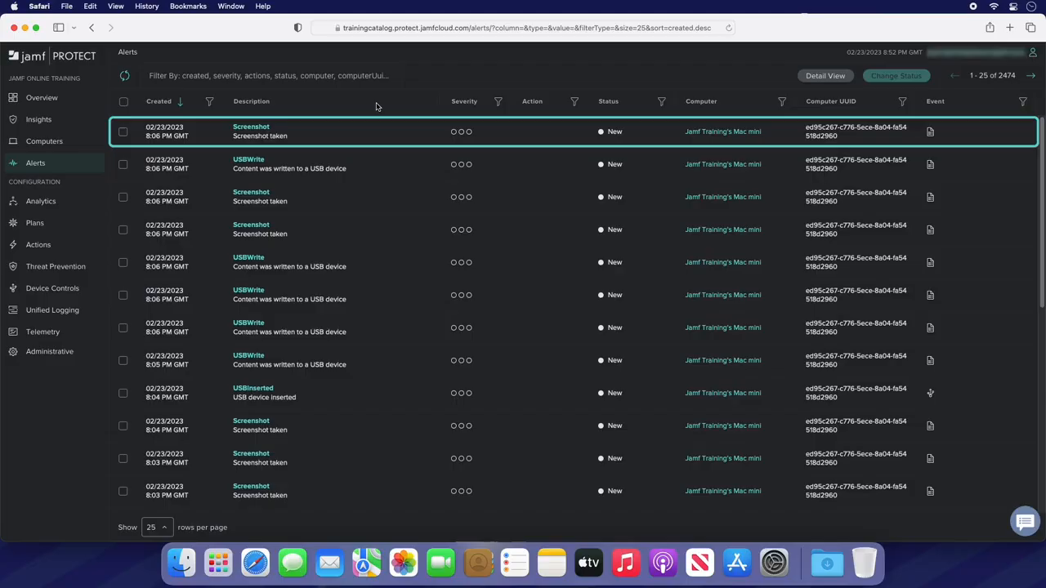
- Open the newest Screenshot alert and examine its processes, files, binaries, users, groups and JSON data
left_click(242, 130)
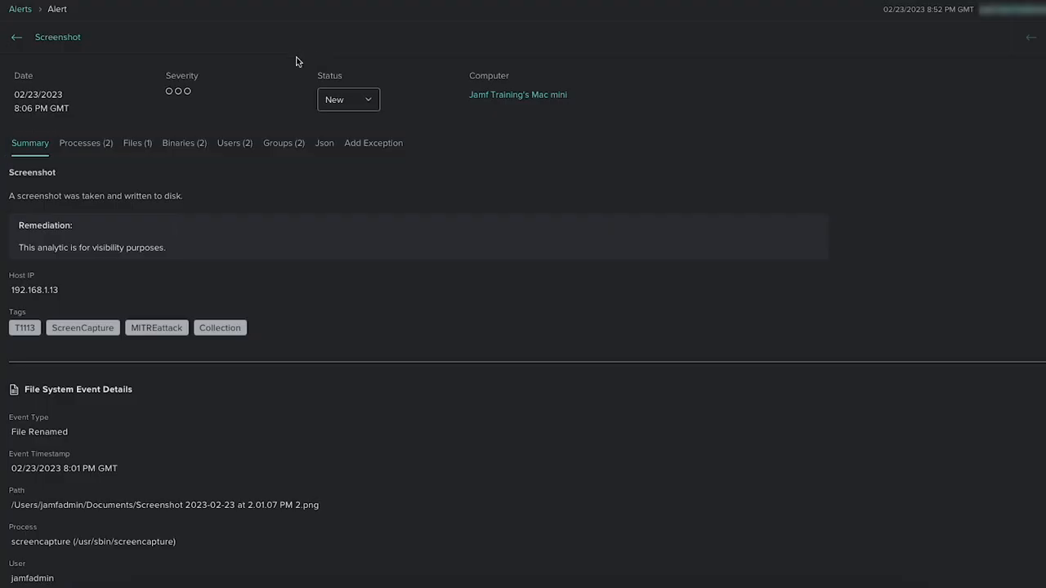
left_click(104, 146)
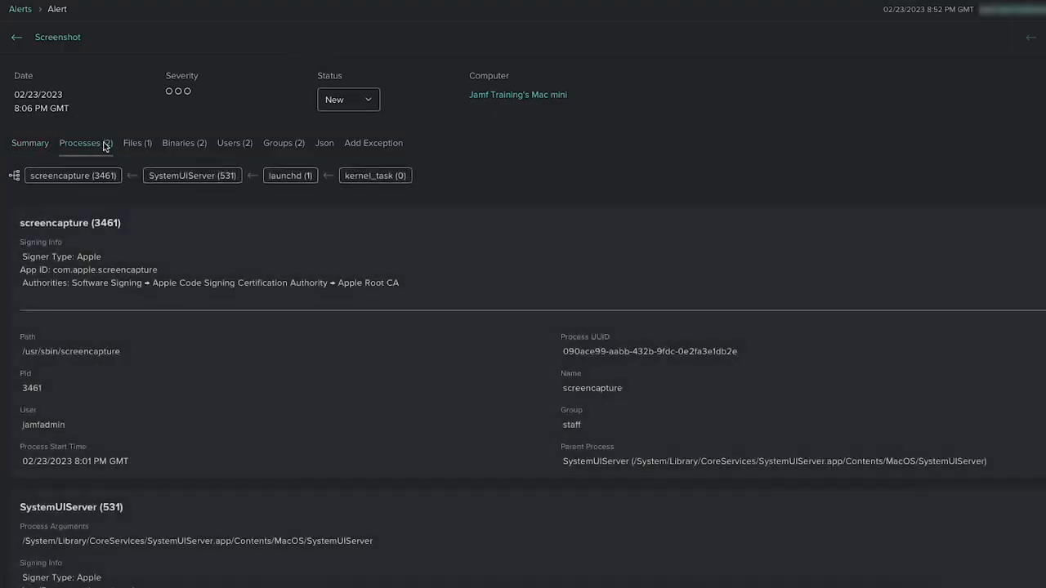
left_click(138, 144)
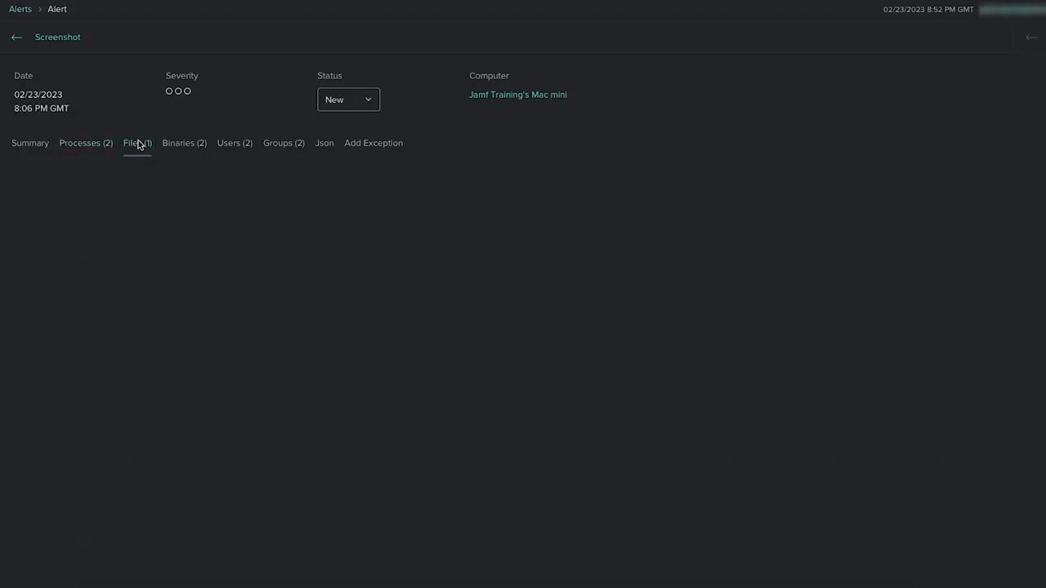
left_click(182, 145)
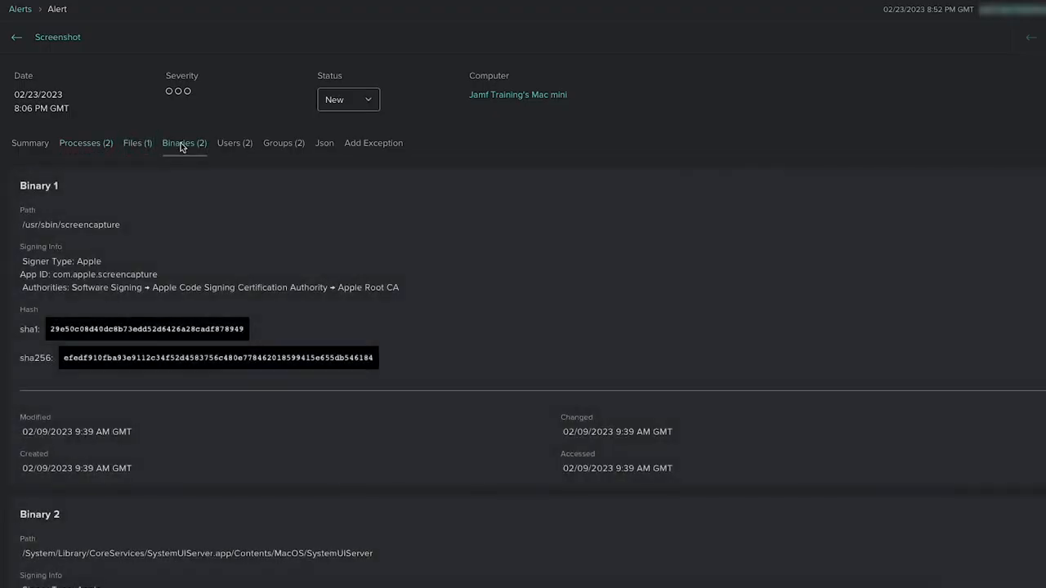
left_click(229, 145)
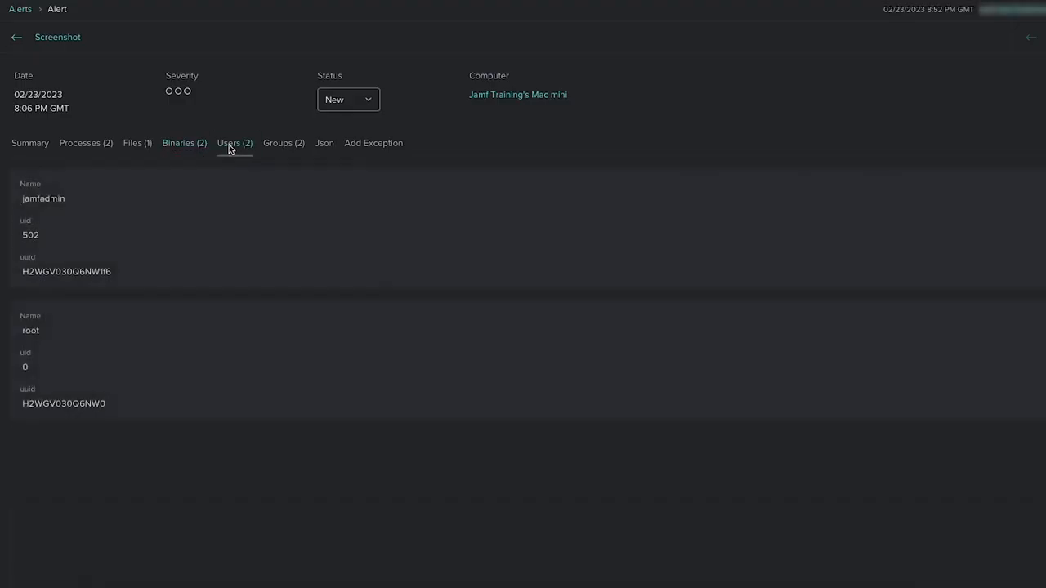
left_click(284, 146)
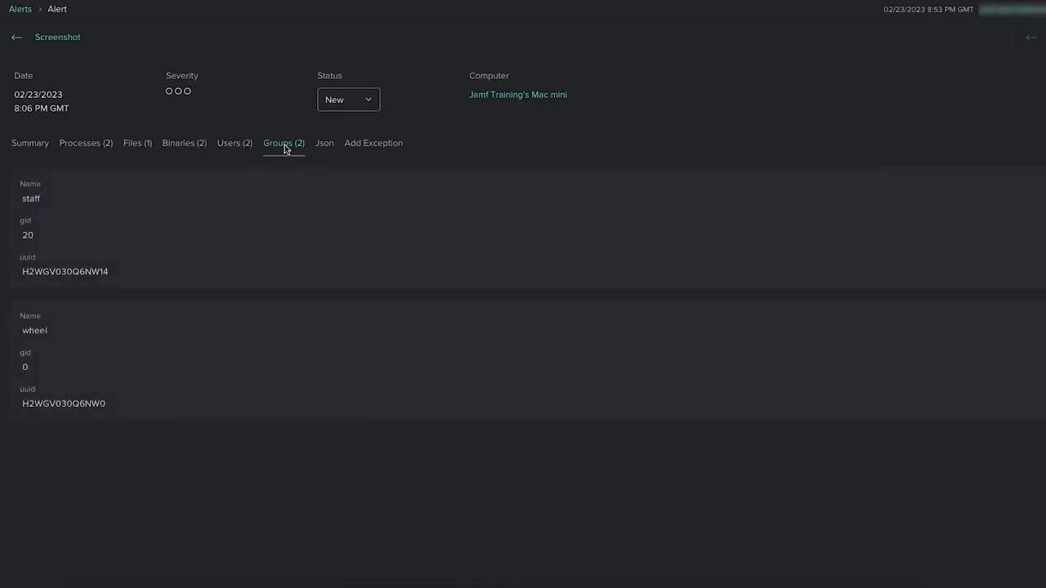
left_click(324, 147)
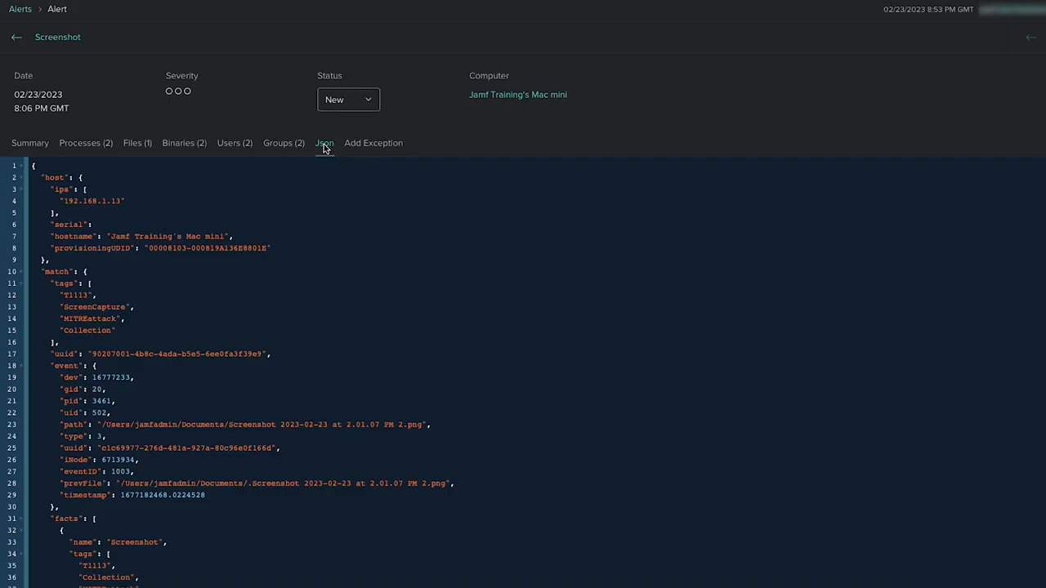
- Return to the alerts list and look through its second page of alerts
left_click(17, 37)
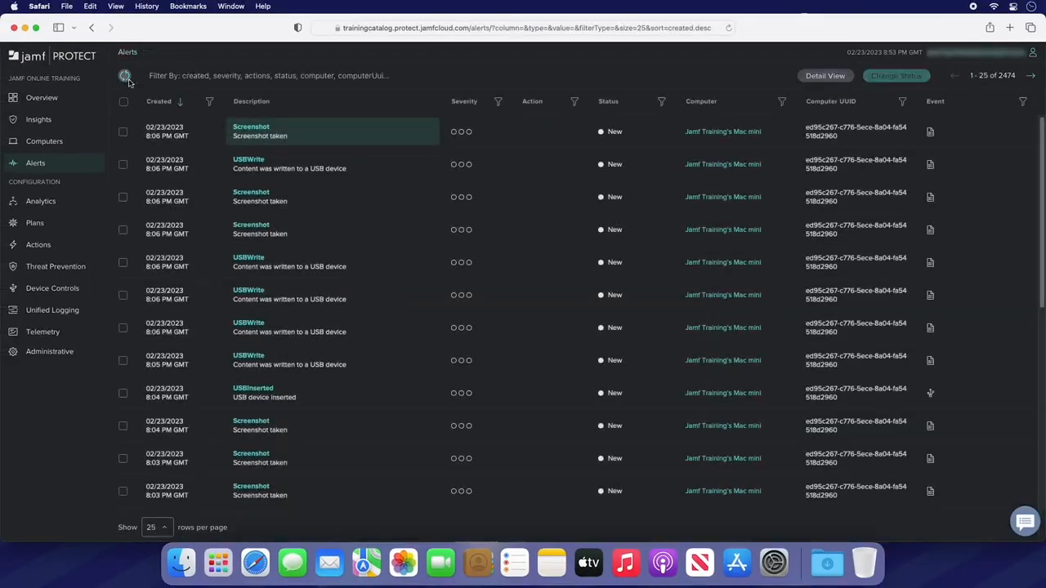
left_click(1030, 75)
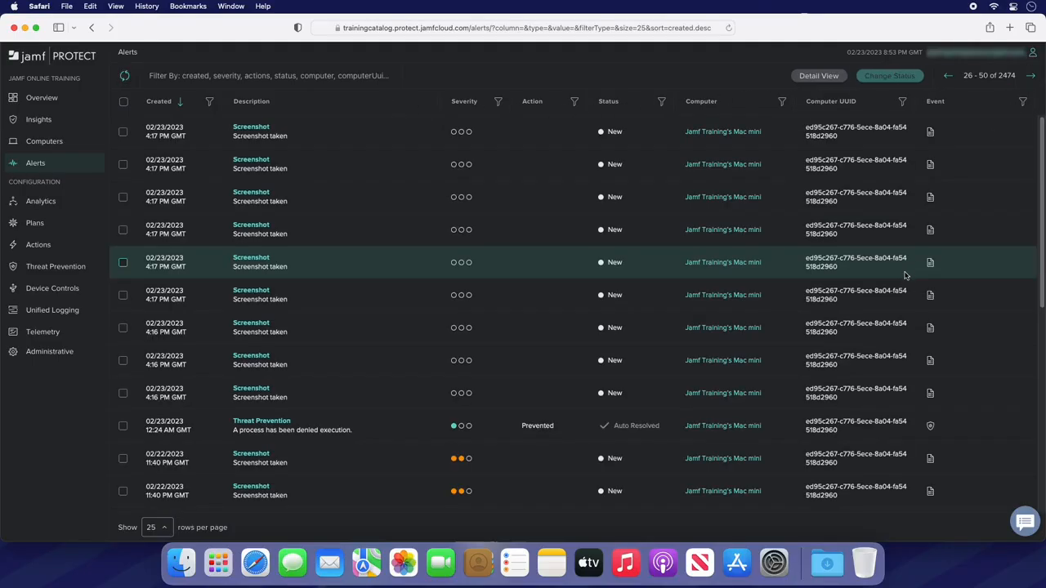
scroll(905, 276, "down", 10)
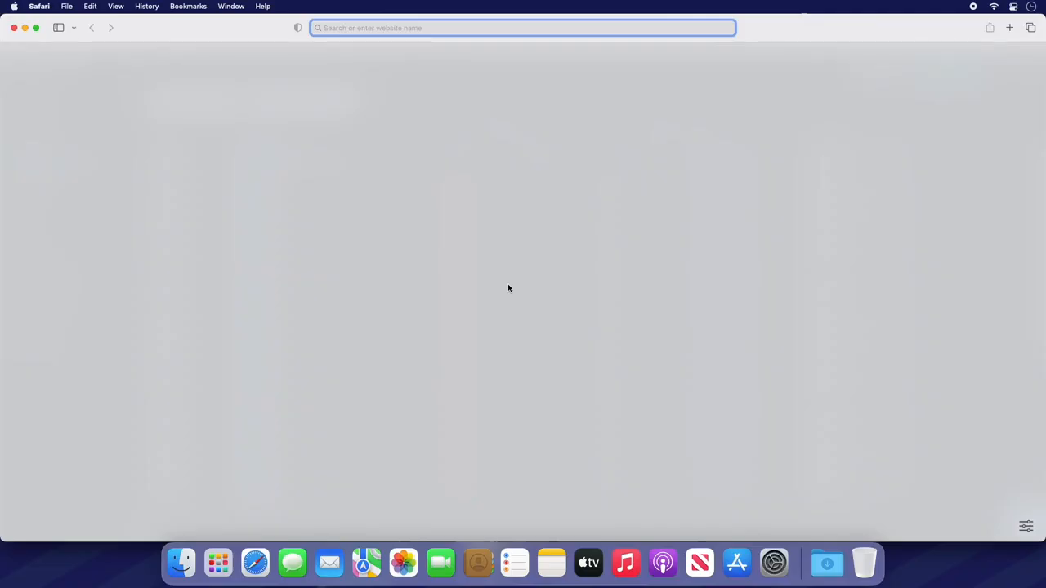
- Load eicar.org in the browser and deny its optional cookies
type("eicar.o")
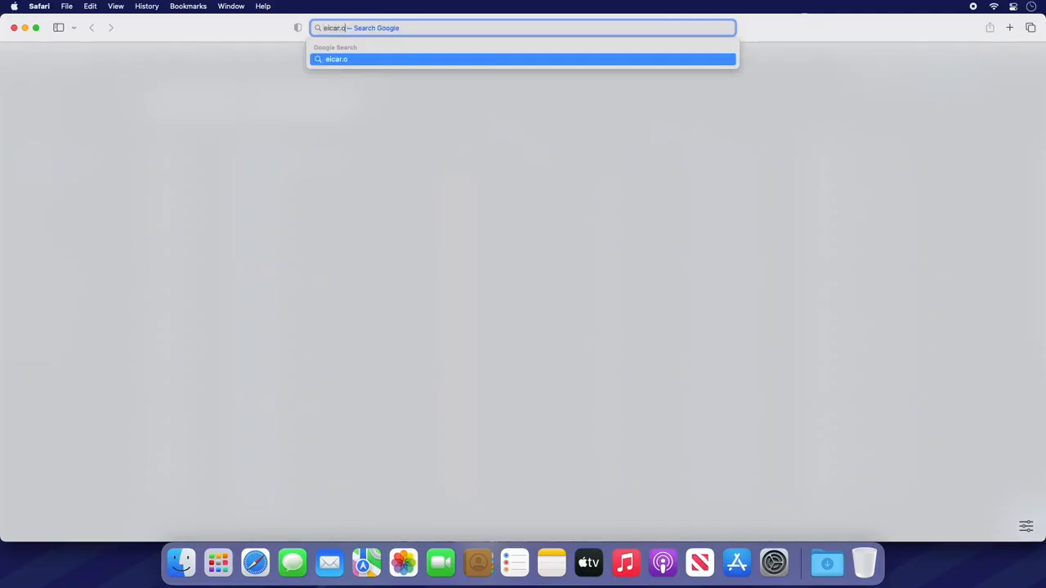
type("rg")
key("Return")
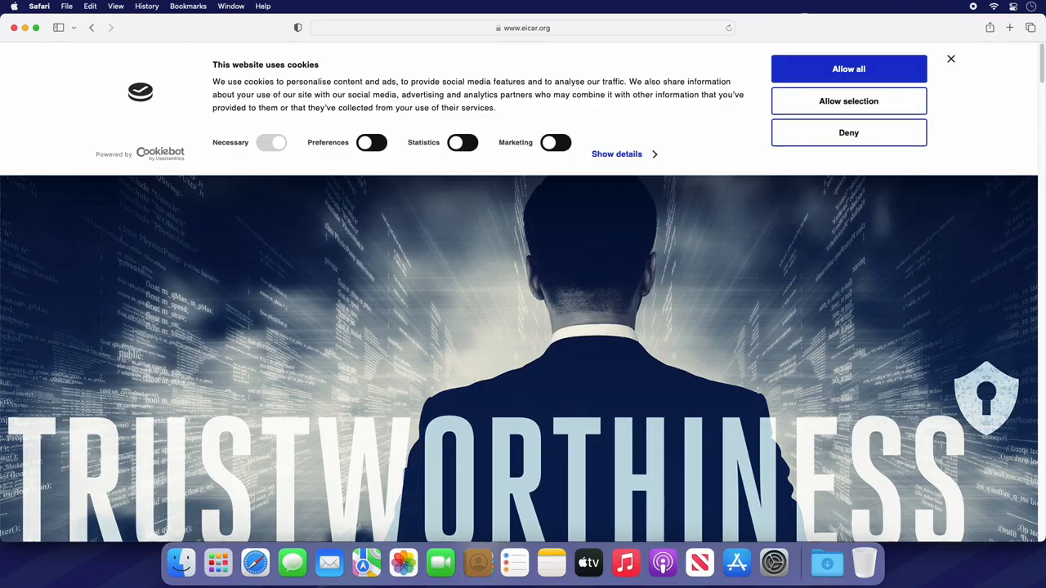
left_click(849, 140)
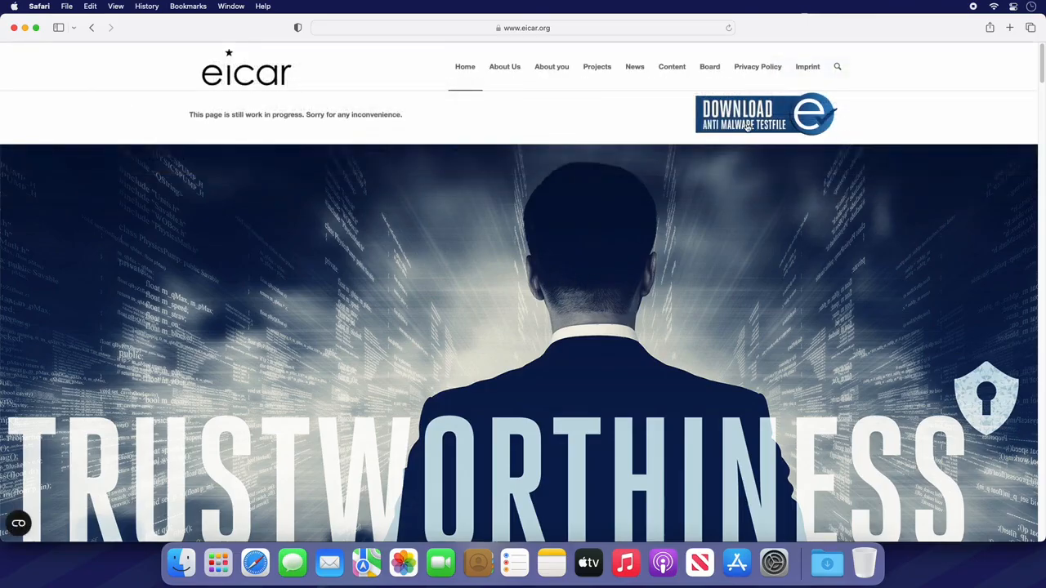
- Download the eicar.com test file from the site's anti-malware testfile page
left_click(749, 125)
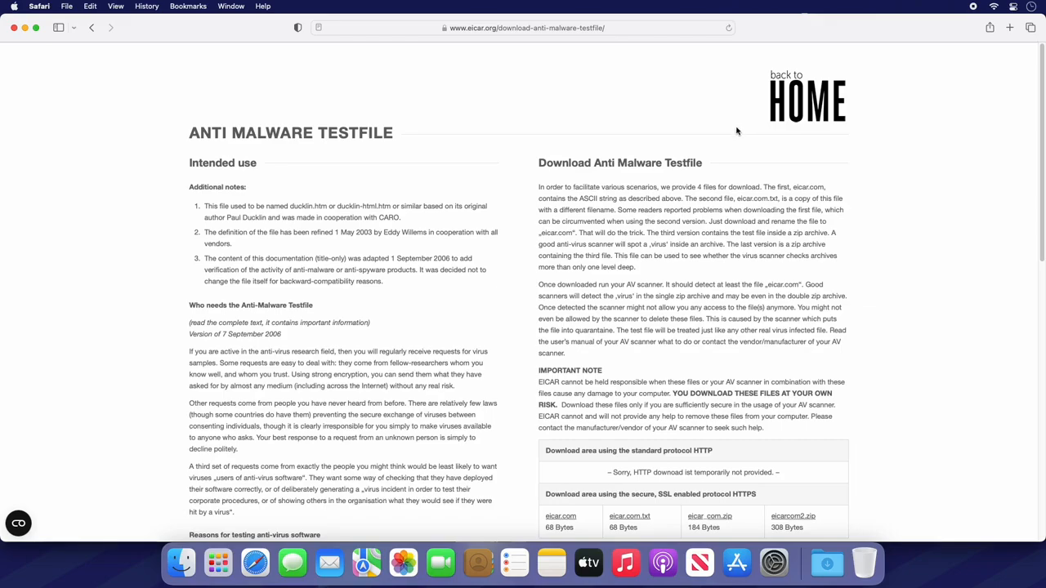
right_click(568, 522)
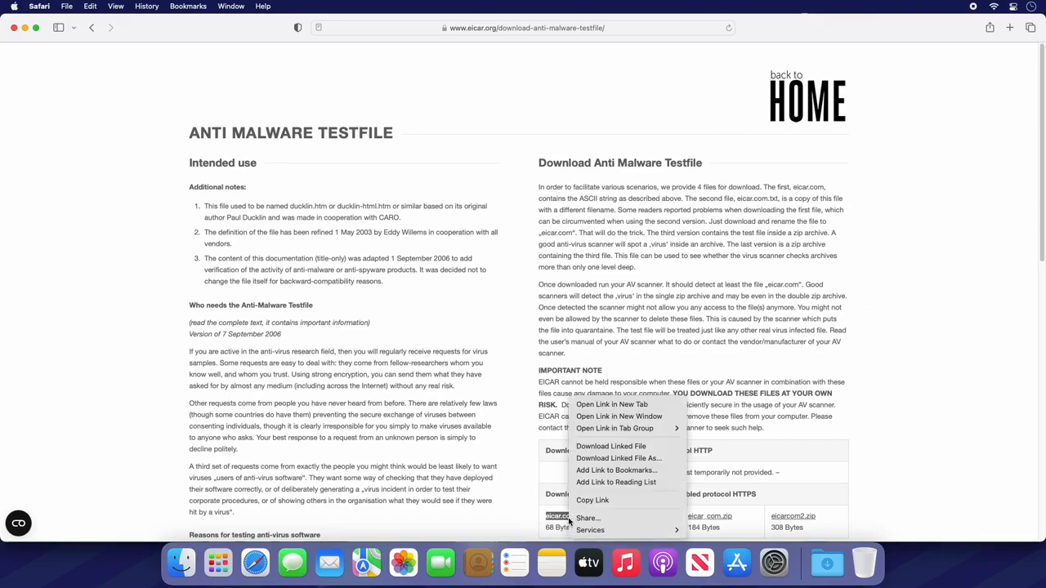
left_click(677, 446)
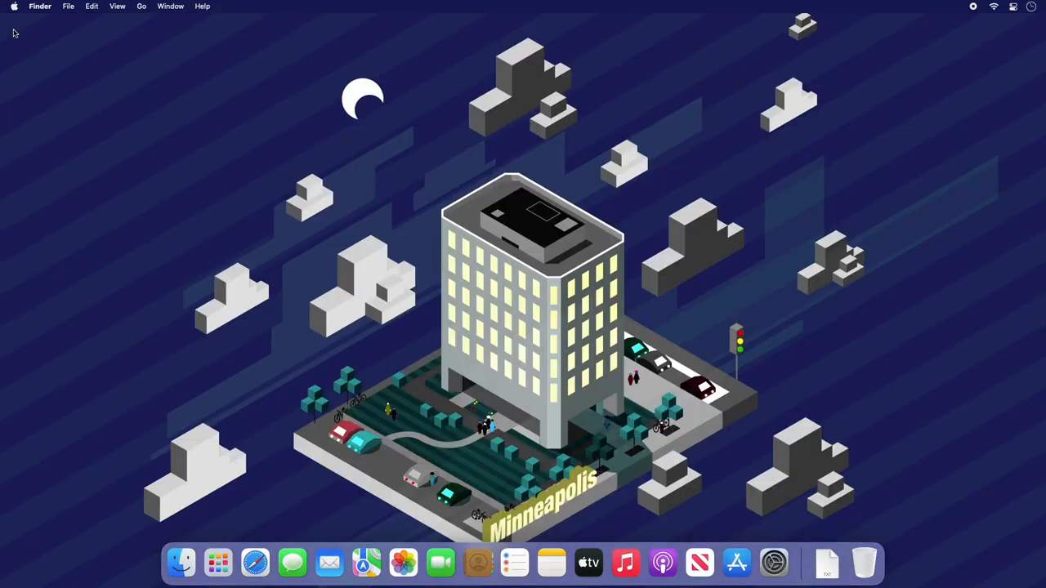
- Open Terminal and run the downloaded eicar.com.txt file with the sh command
key("super+space")
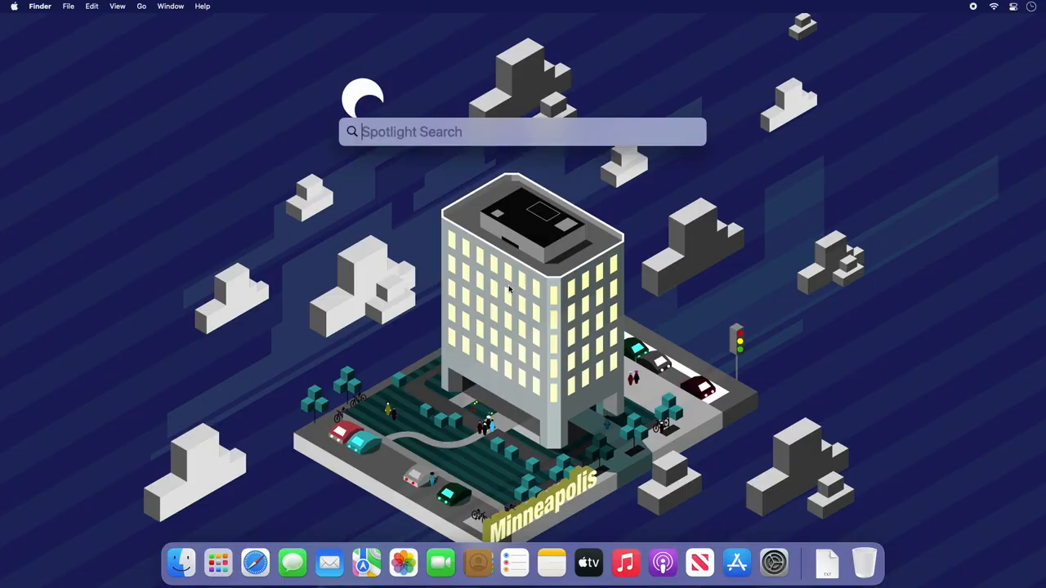
type("terminal")
key("Return")
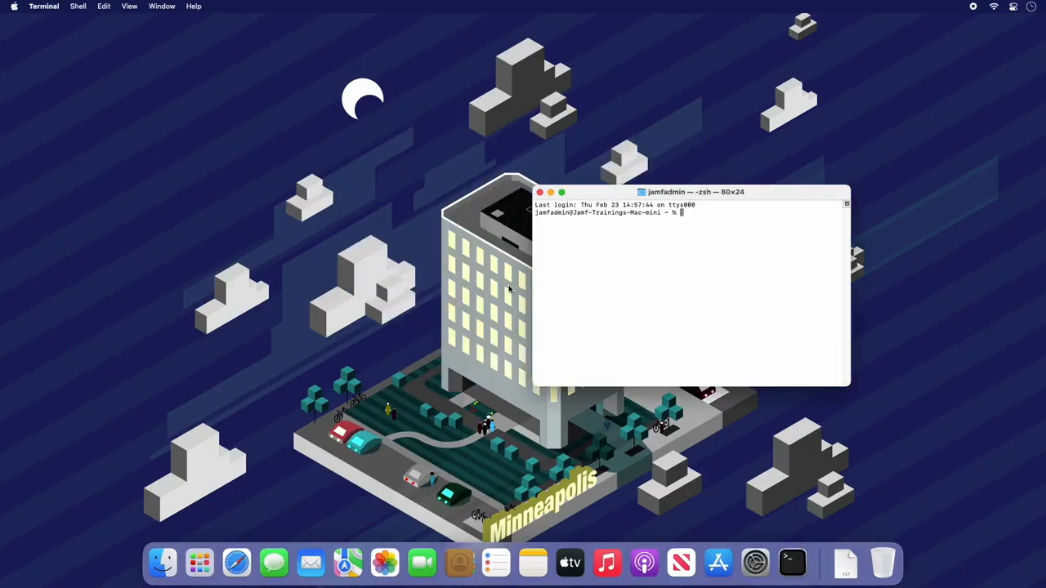
type("sh")
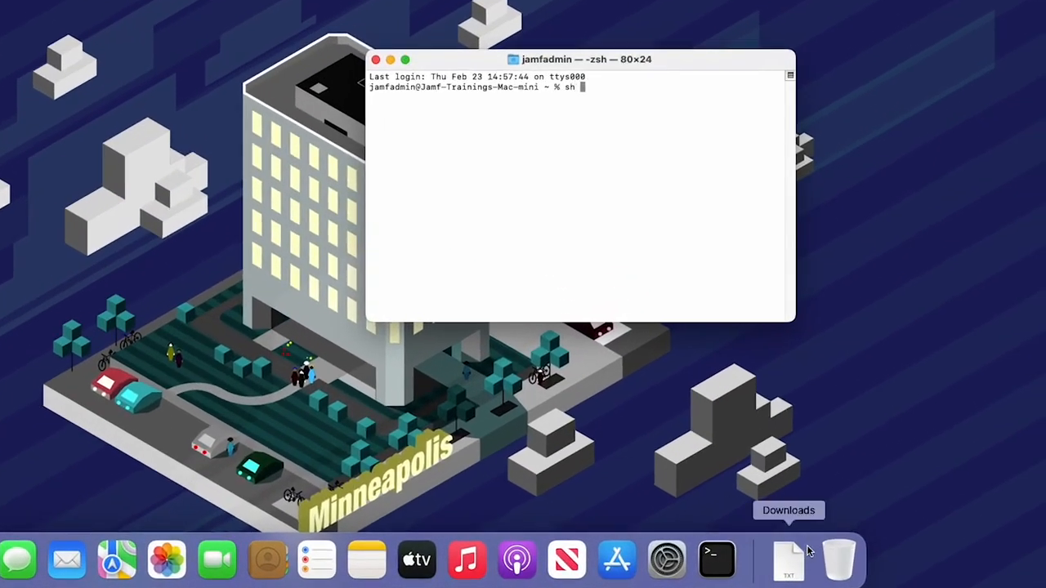
left_click(789, 561)
left_click_drag(790, 497, 682, 128)
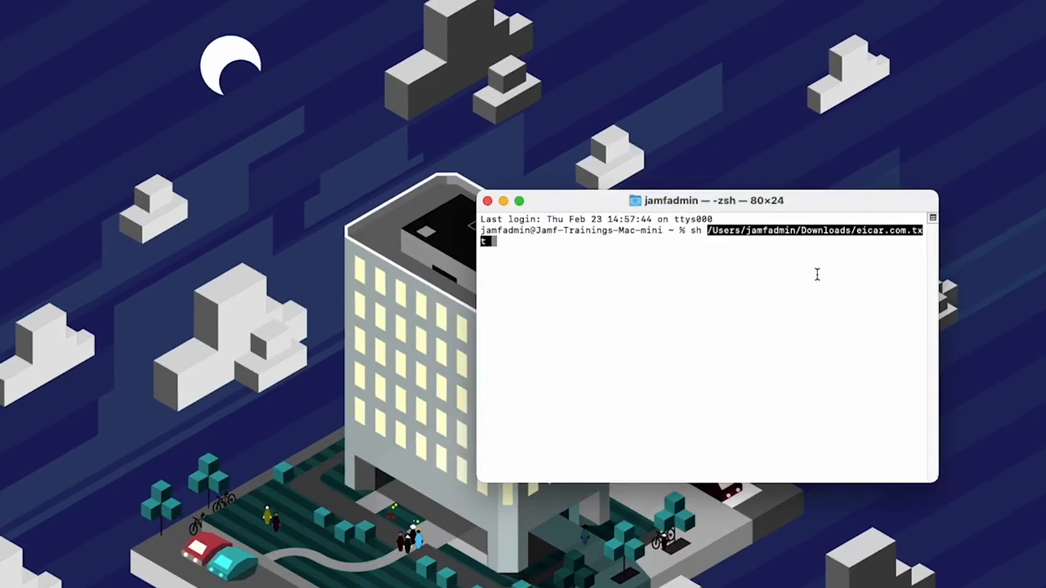
key("Return")
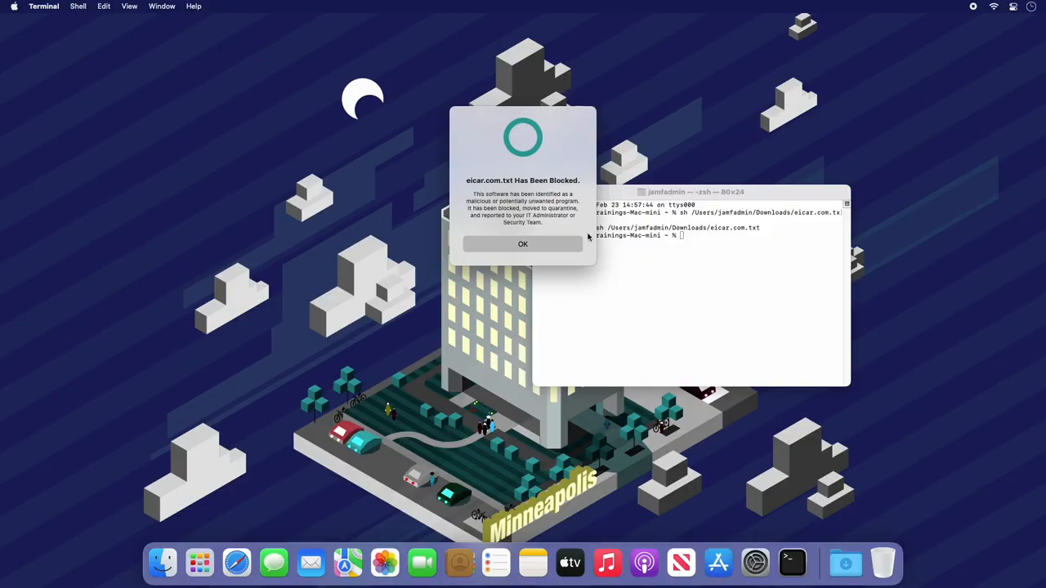
- Dismiss the blocked-file dialog and quit Terminal
left_click(554, 245)
key("super+q")
- Switch to Safari, refresh the Jamf Protect alerts list and open the newest Threat Prevention alert
left_click(262, 557)
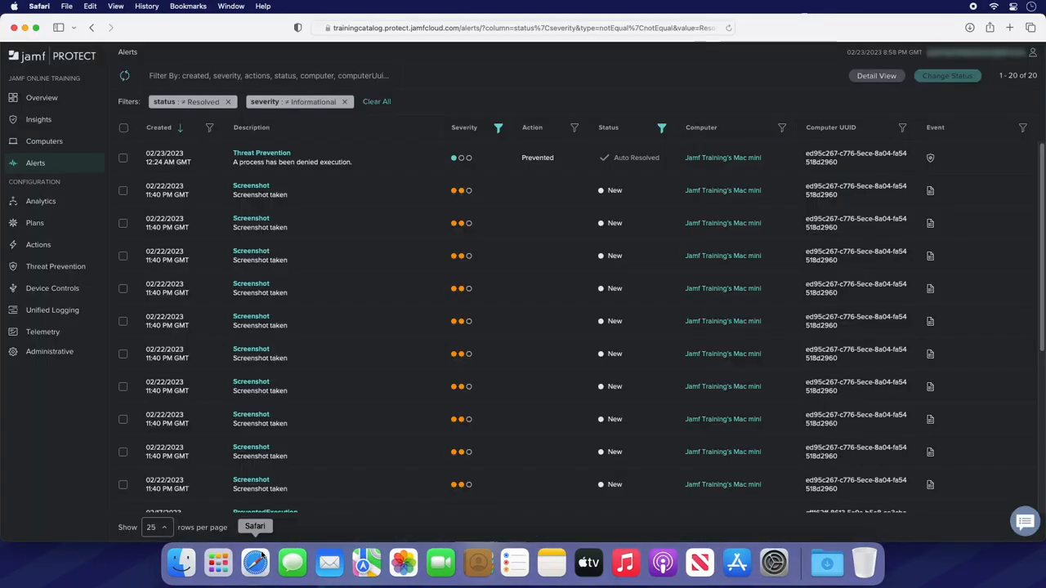
left_click(123, 75)
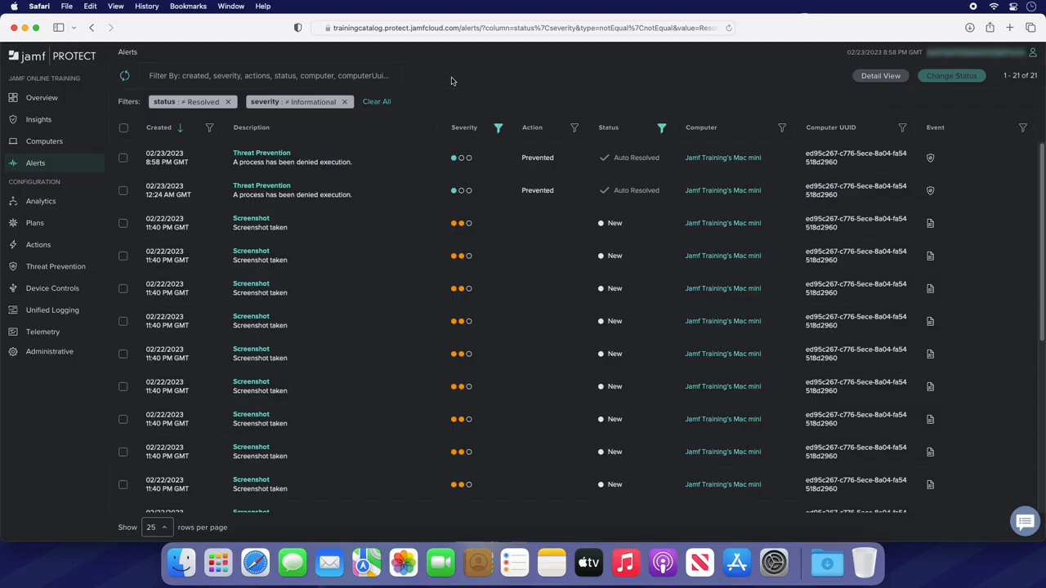
left_click(278, 161)
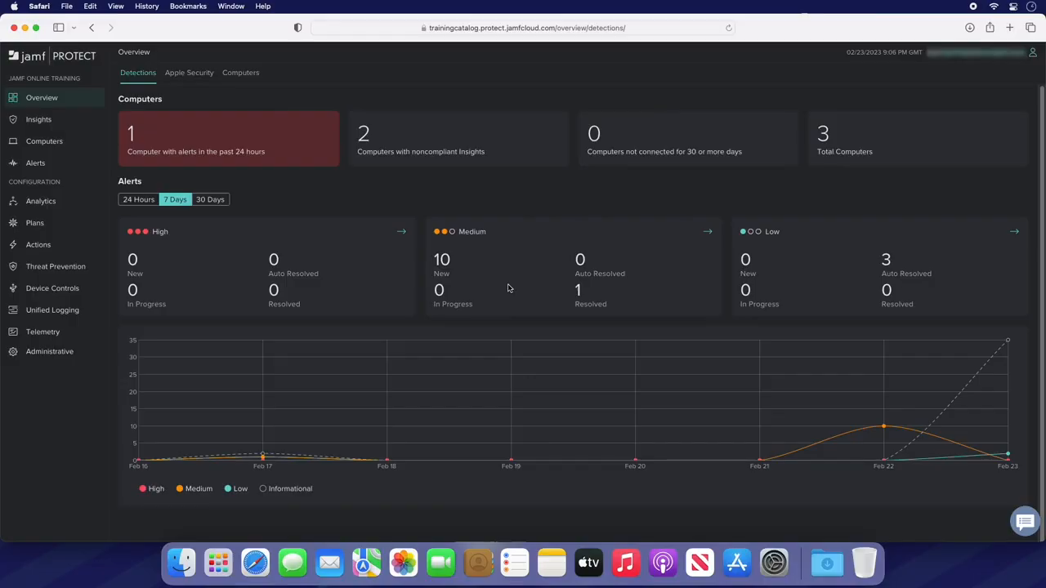
- Start a new custom prevent list under Threat Prevention and name it BitTorrent
left_click(99, 268)
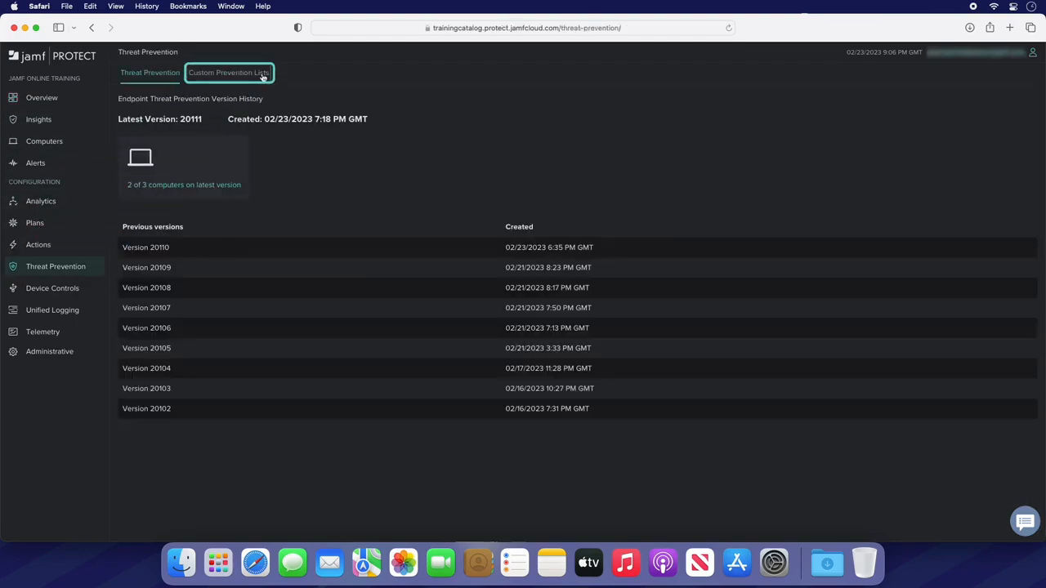
left_click(263, 74)
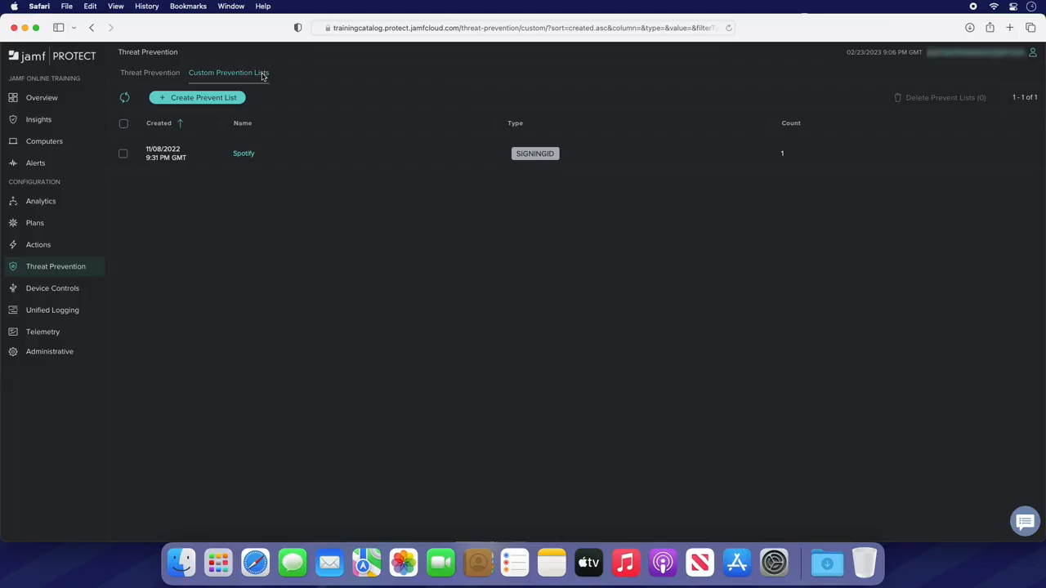
left_click(236, 98)
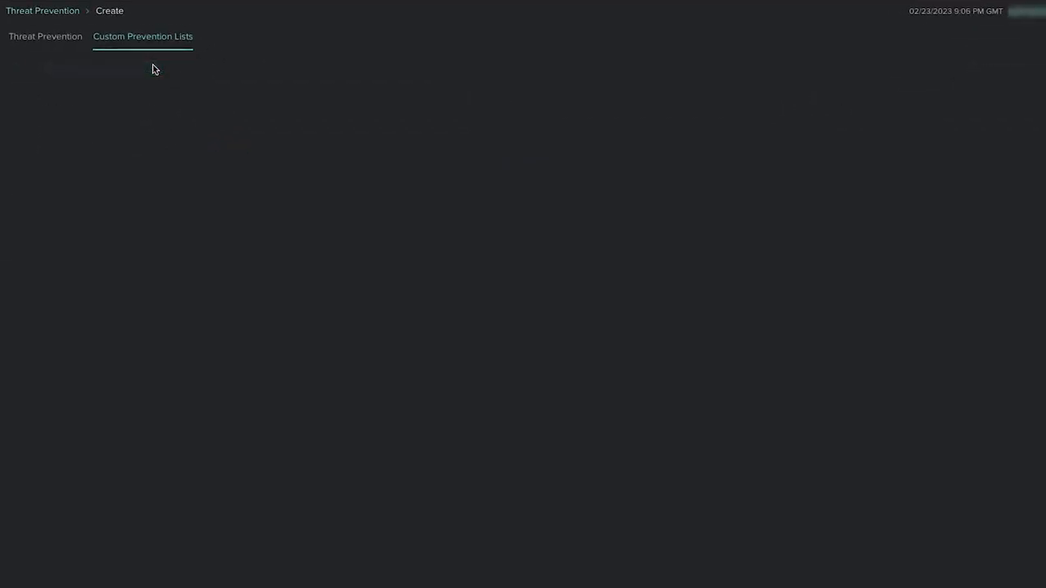
left_click(150, 122)
type("BitTorrent")
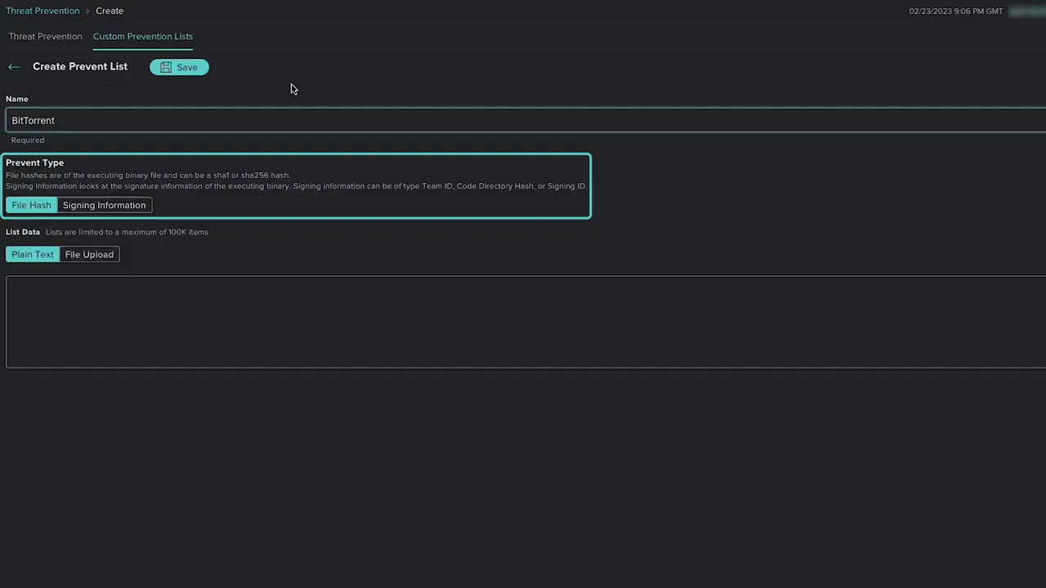
- Set the prevent type to Signing Information by Signing ID, enter com.bitTorrent.btweb as list data, and save the list
left_click(135, 209)
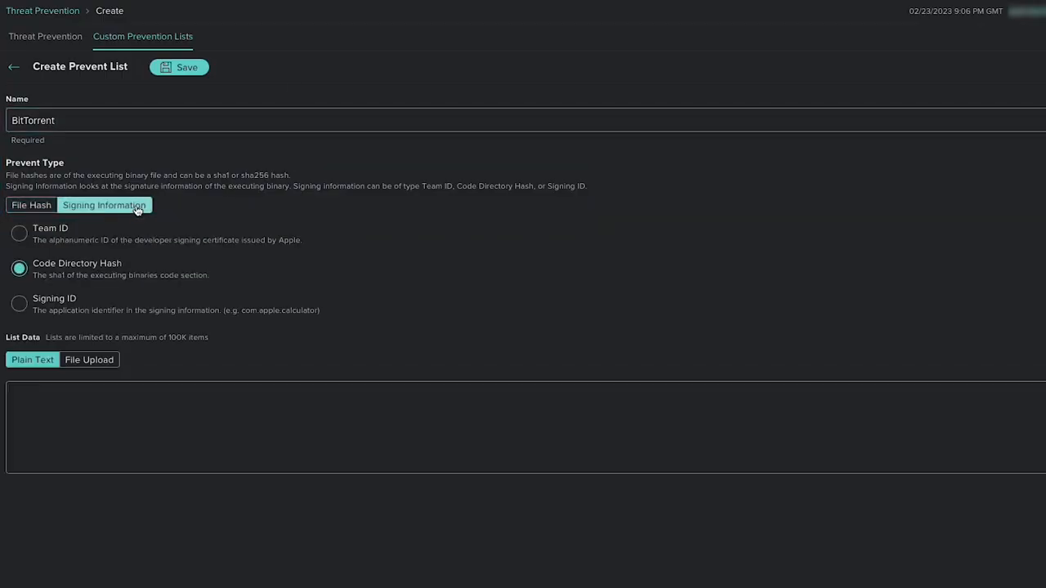
left_click(62, 303)
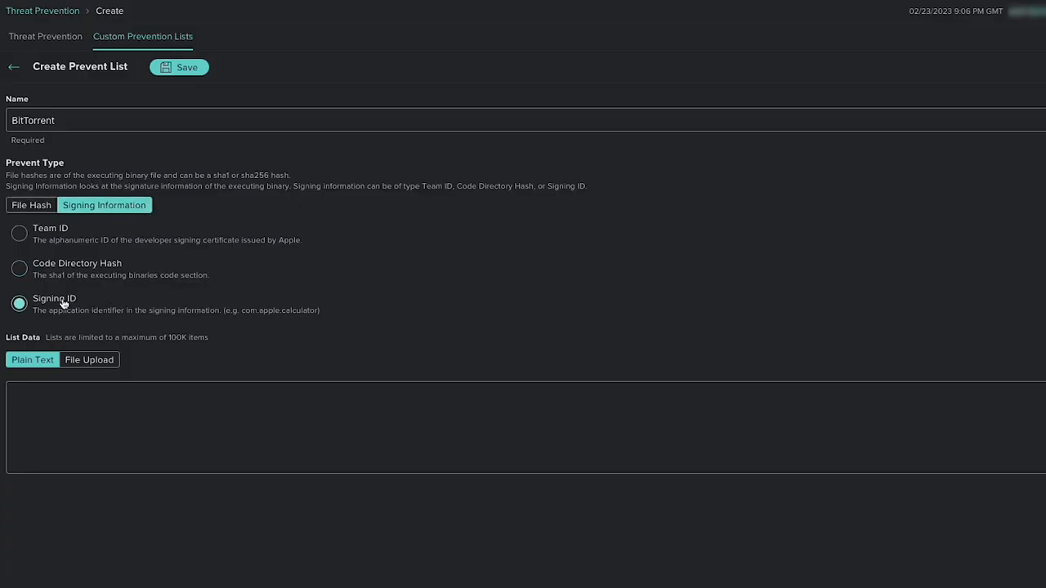
left_click(171, 393)
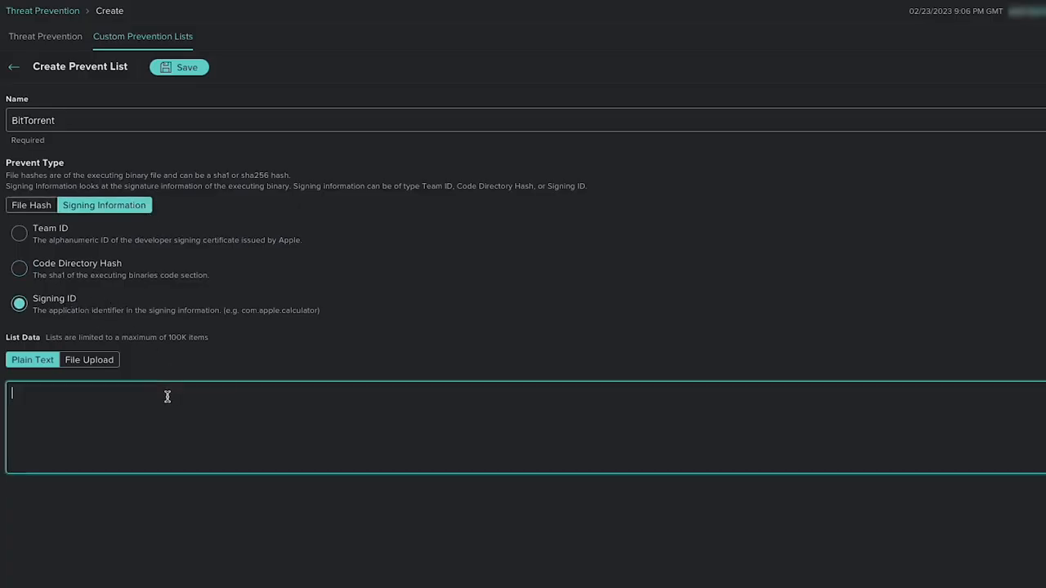
type("com.bitTorrent")
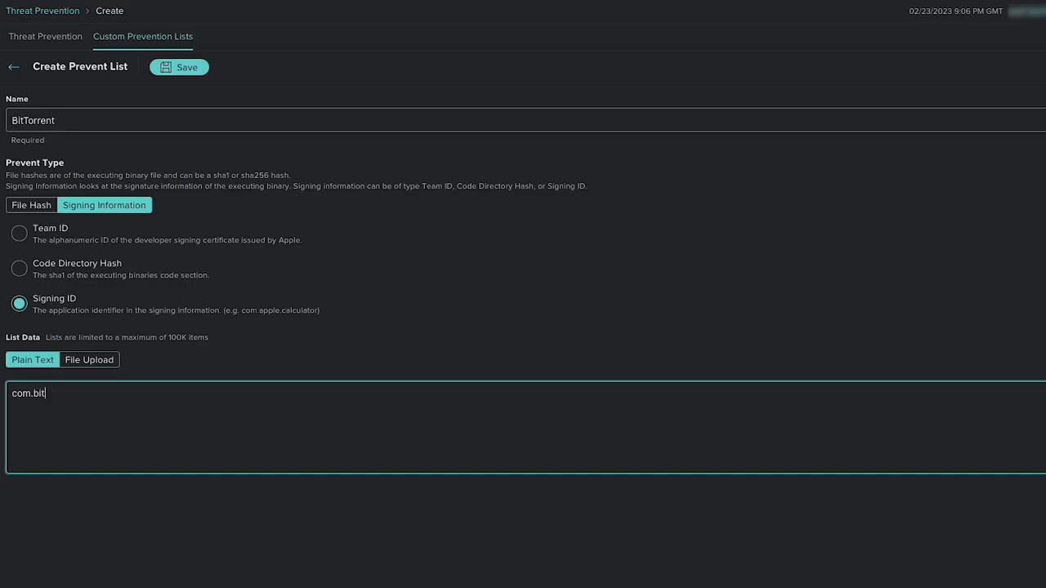
type(".btweb")
left_click(196, 72)
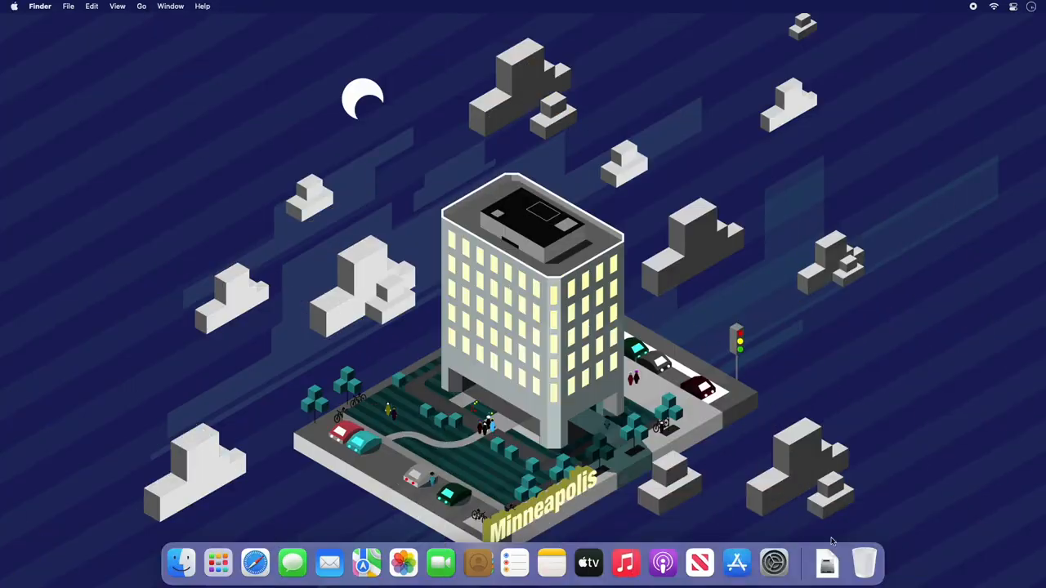
- Open the downloaded BitTorrent Web disk image and copy the BitTorrent Web app into the Applications folder
left_click(829, 562)
left_click(827, 517)
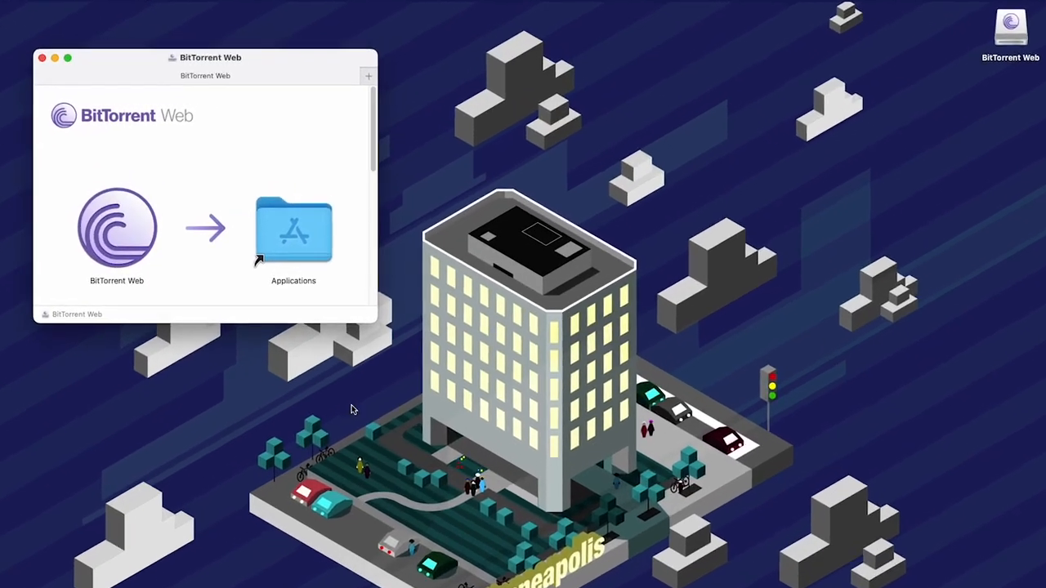
left_click_drag(117, 229, 295, 242)
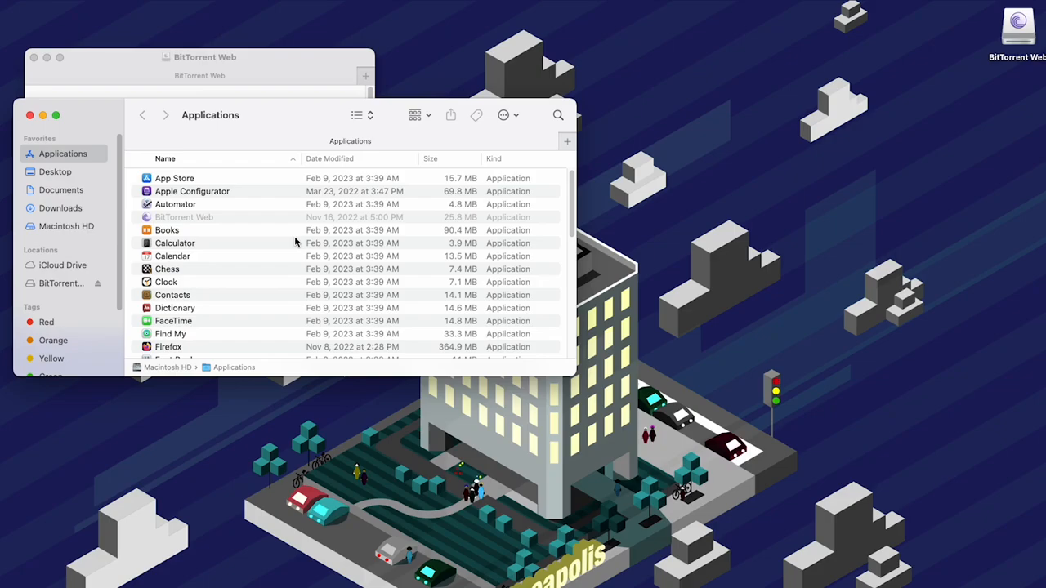
- Launch BitTorrent Web from Applications, confirm opening the downloaded app, and dismiss the blocked-software dialog
double_click(229, 218)
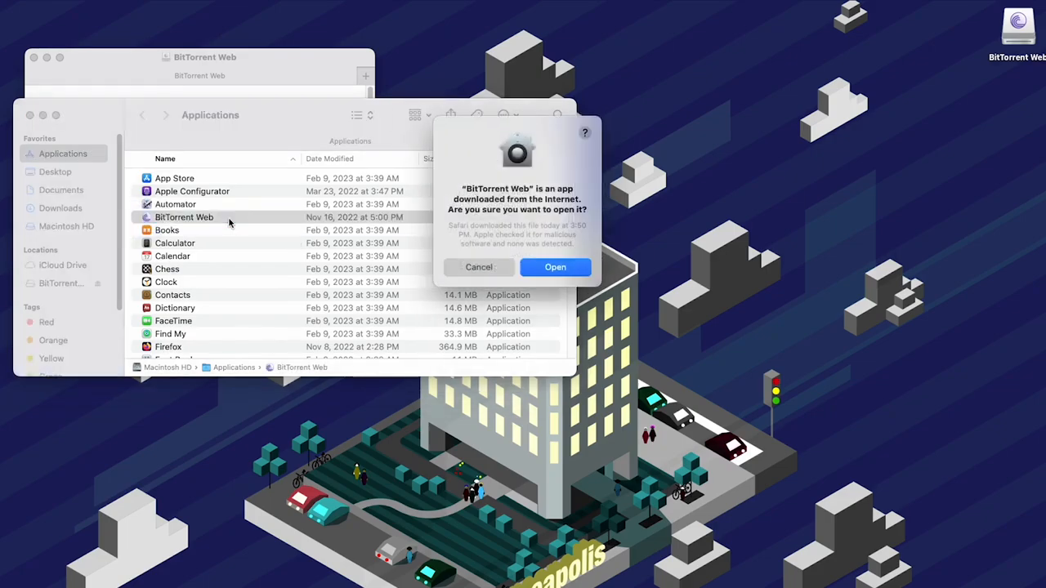
left_click(556, 268)
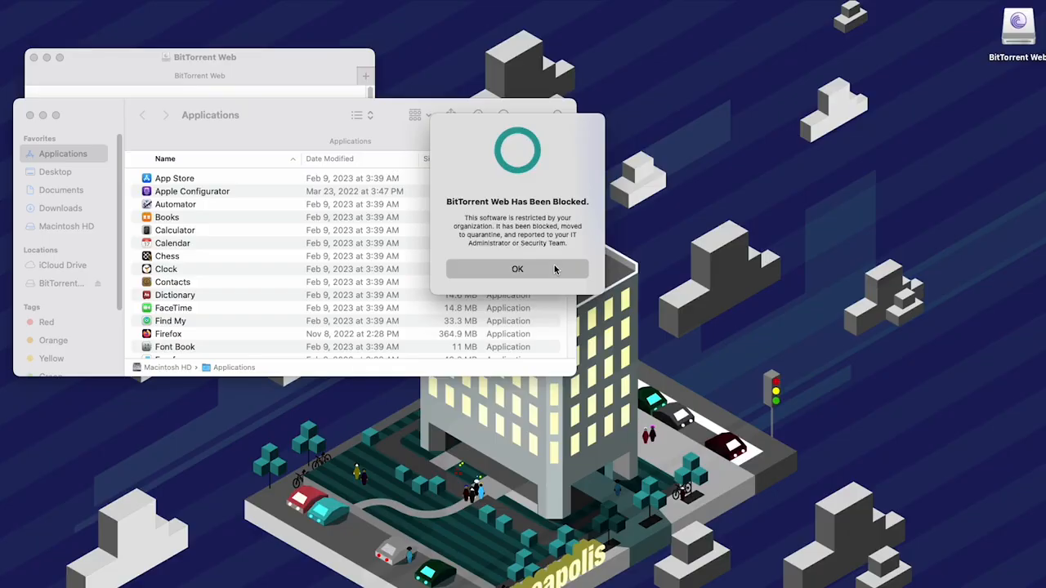
left_click(555, 270)
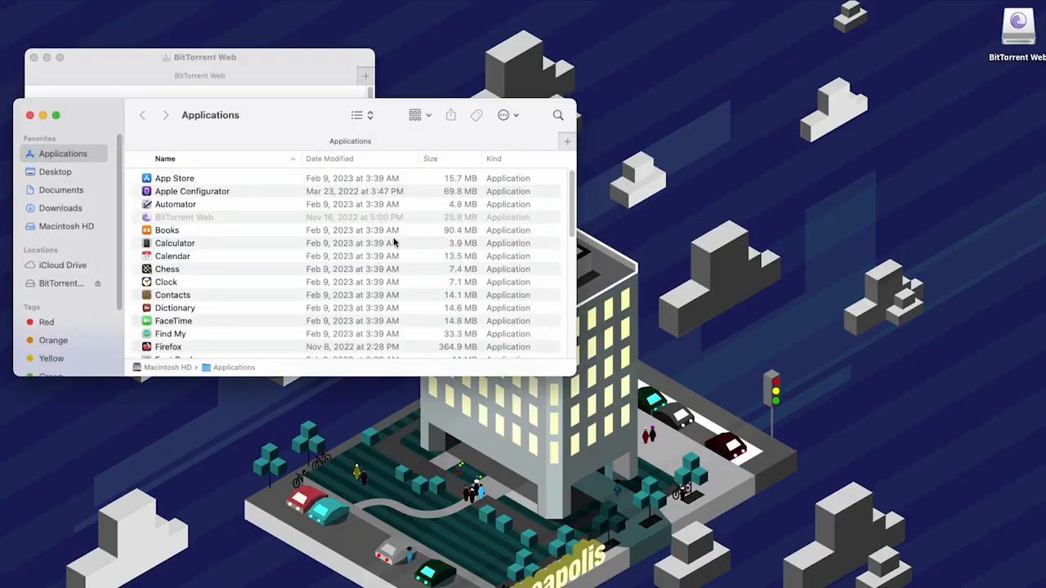
- Rename the BitTorrent Web app in the Applications folder to Definitely Not BitTorrent
right_click(206, 219)
left_click(263, 290)
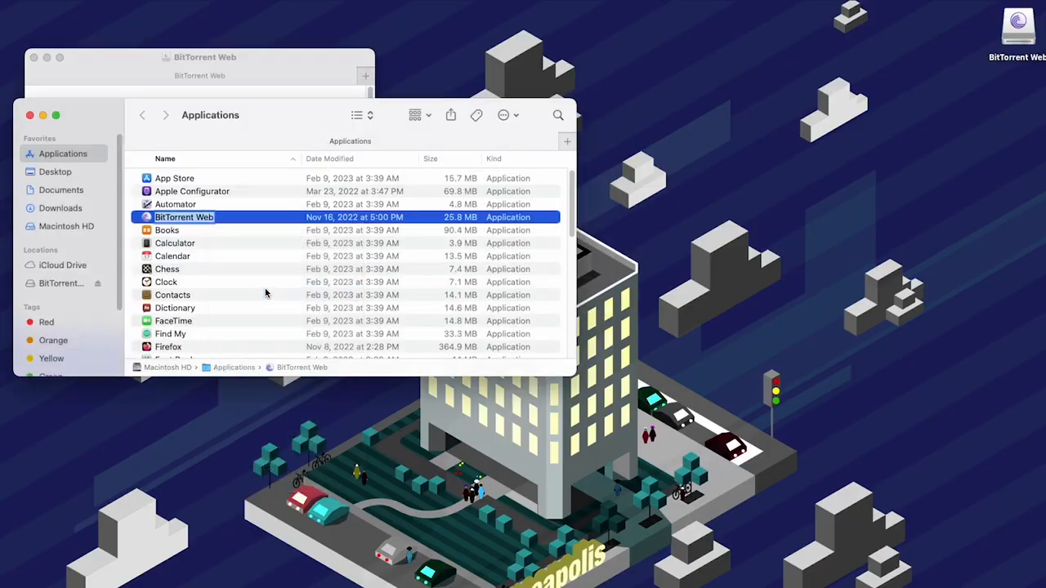
type("Definitely Not BitTorrent")
key("Return")
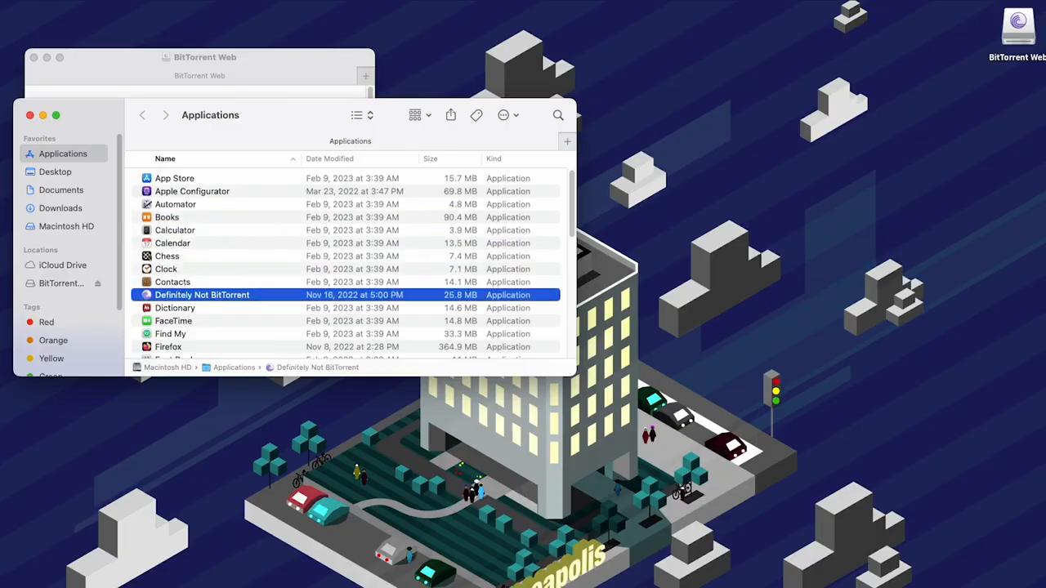
- Launch the renamed Definitely Not BitTorrent app, confirm opening it, and dismiss the blocked-software dialog
double_click(219, 296)
left_click(539, 275)
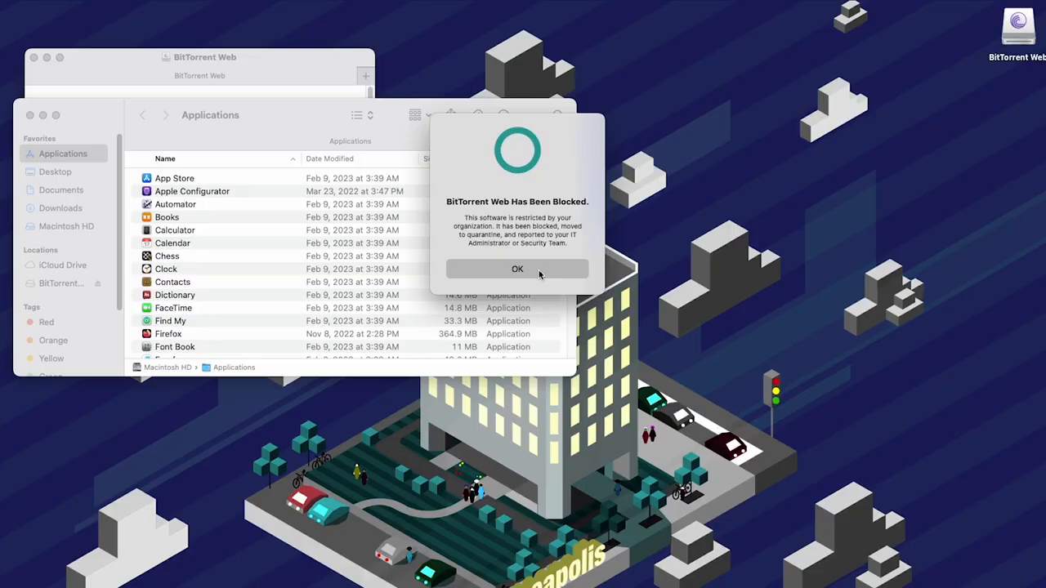
left_click(539, 275)
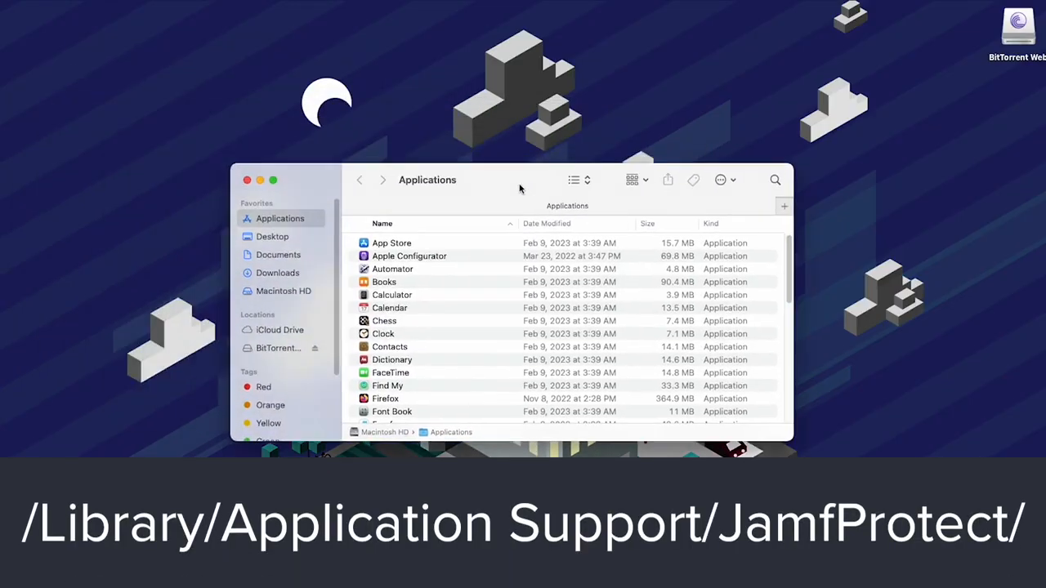
- Go to the /Library/Application Support/JamfProtect/ folder in Finder
left_click_drag(518, 191, 493, 178)
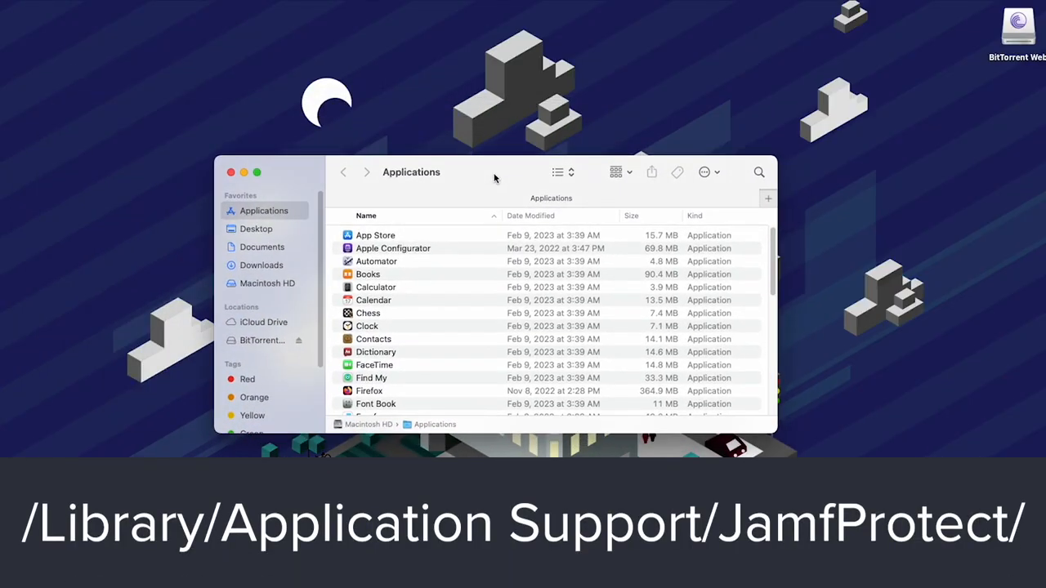
key("super+shift+g")
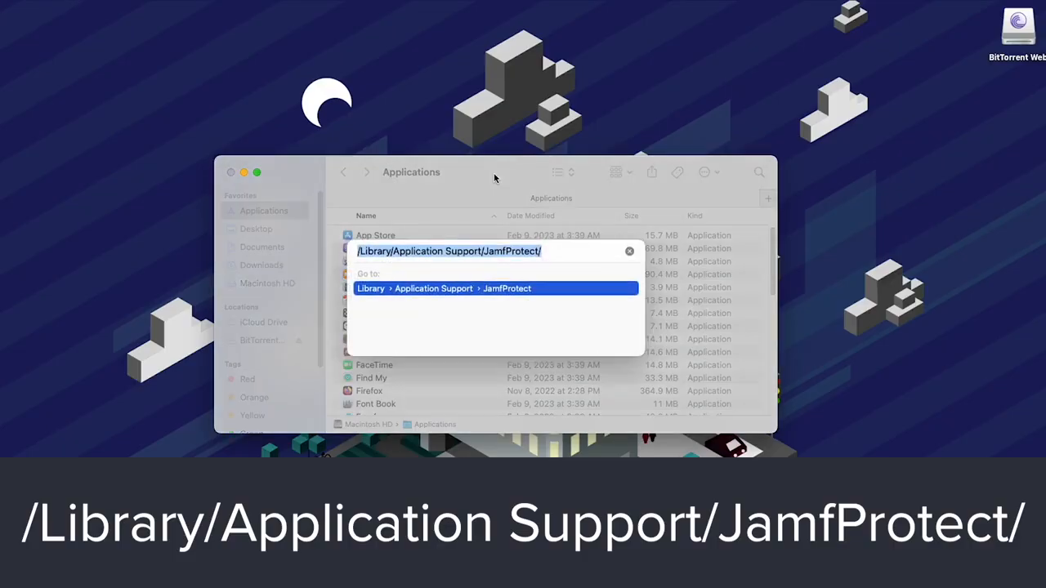
key("Return")
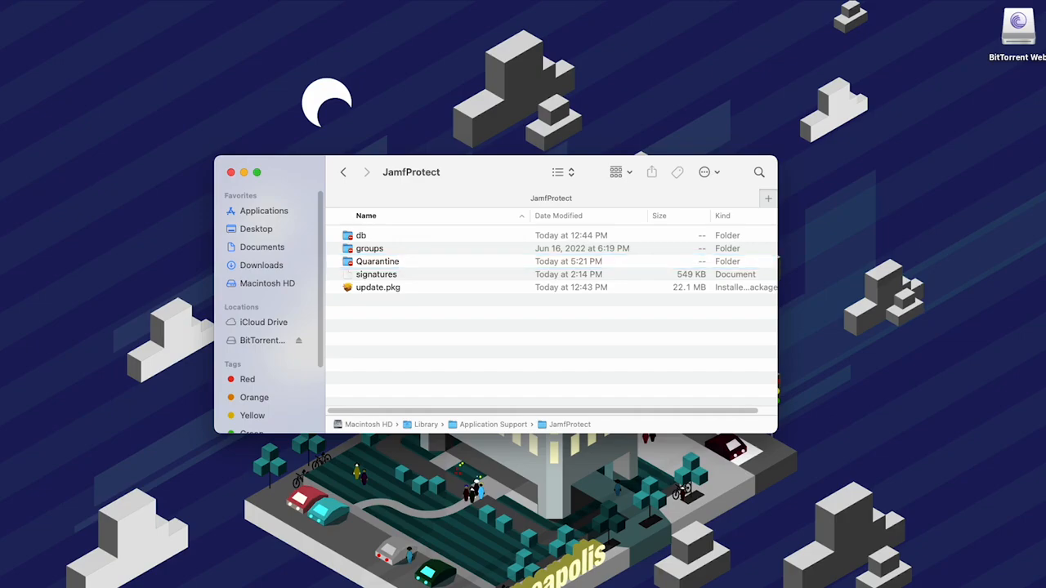
key("super+space")
type("terminal")
key("Return")
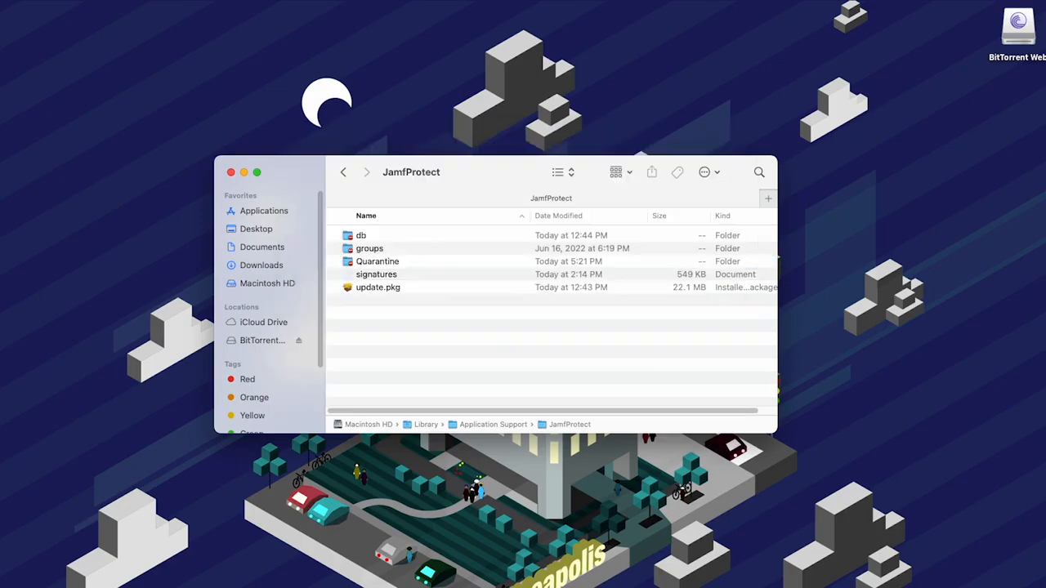
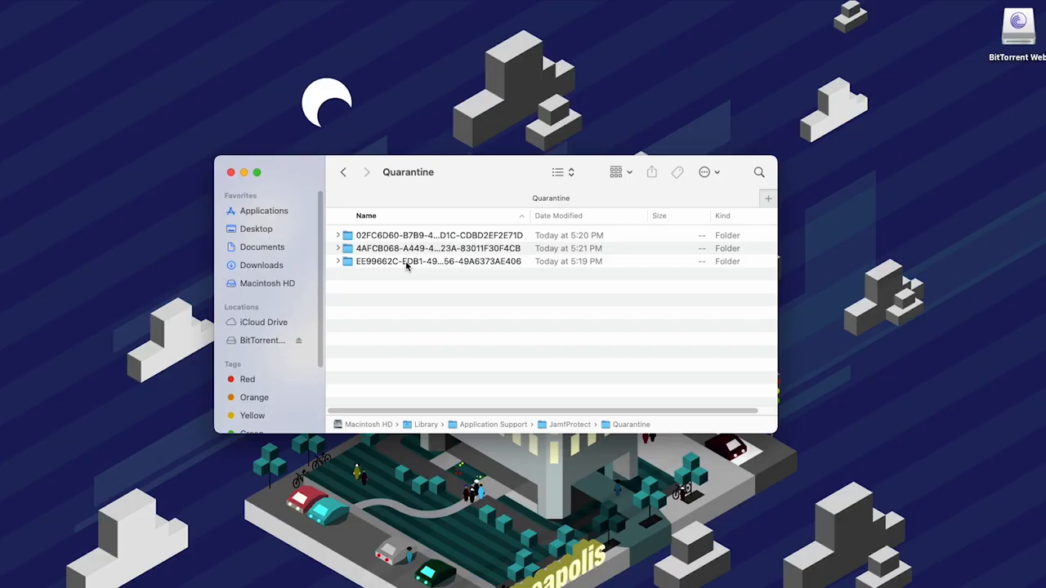
- Expand the three folders inside Quarantine to examine the quarantined files, and return to the JamfProtect folder
left_click(337, 262)
left_click(337, 248)
left_click(338, 235)
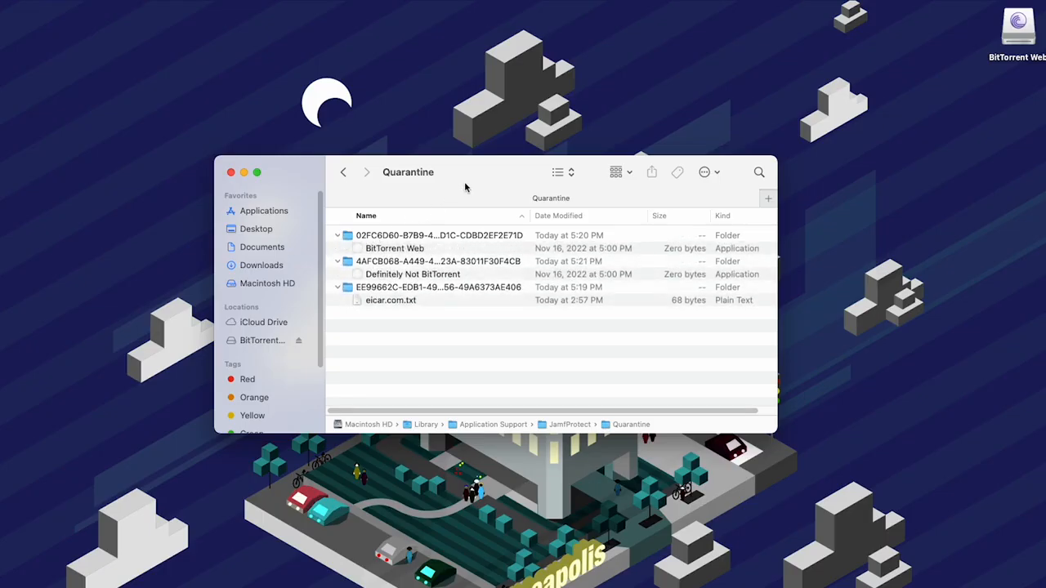
left_click(343, 172)
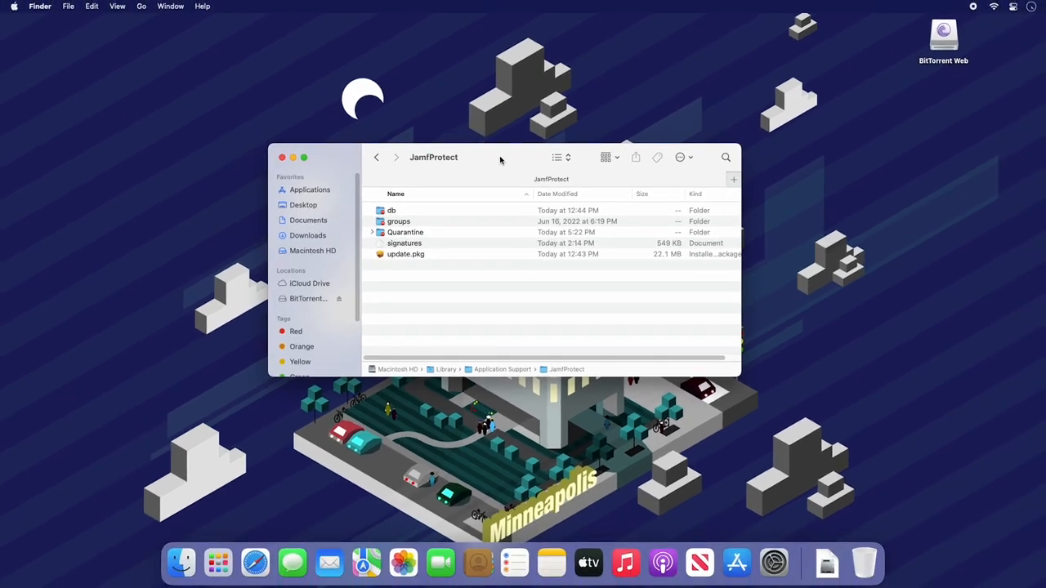
- Switch to Safari, refresh the Jamf Protect alerts list and open the newest PreventedExecution alert
left_click(267, 559)
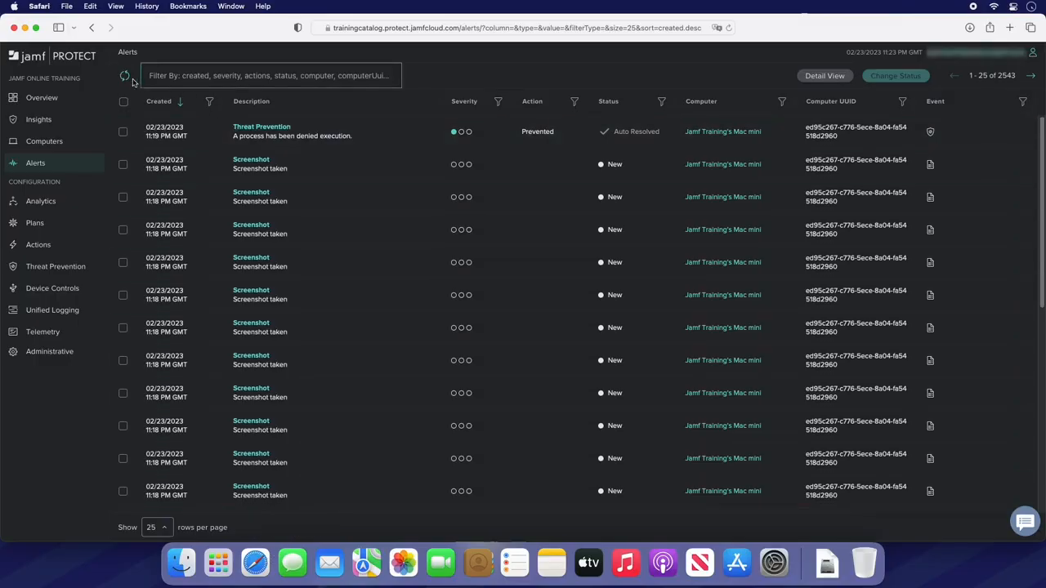
left_click(125, 75)
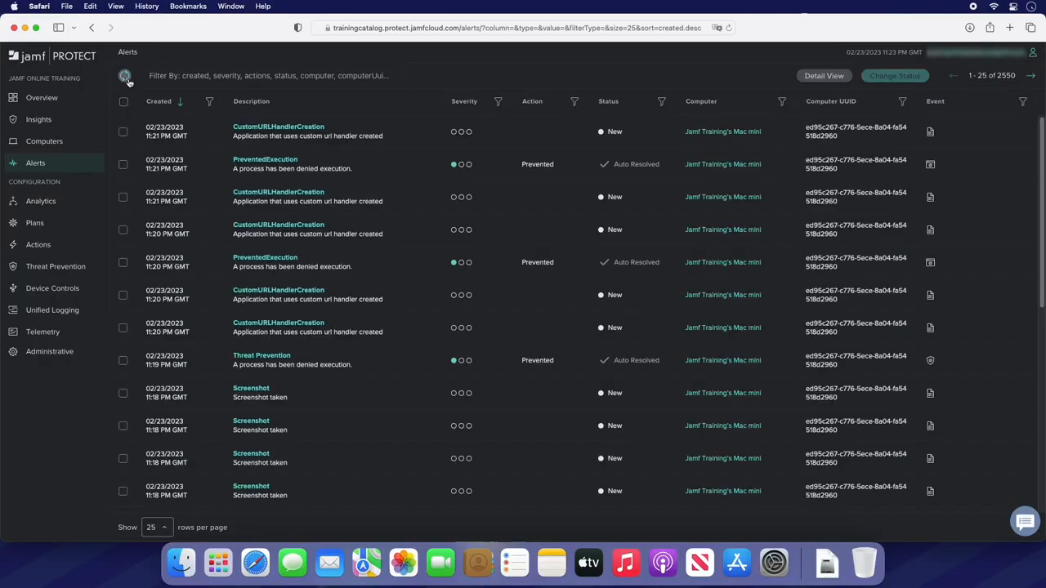
left_click(283, 162)
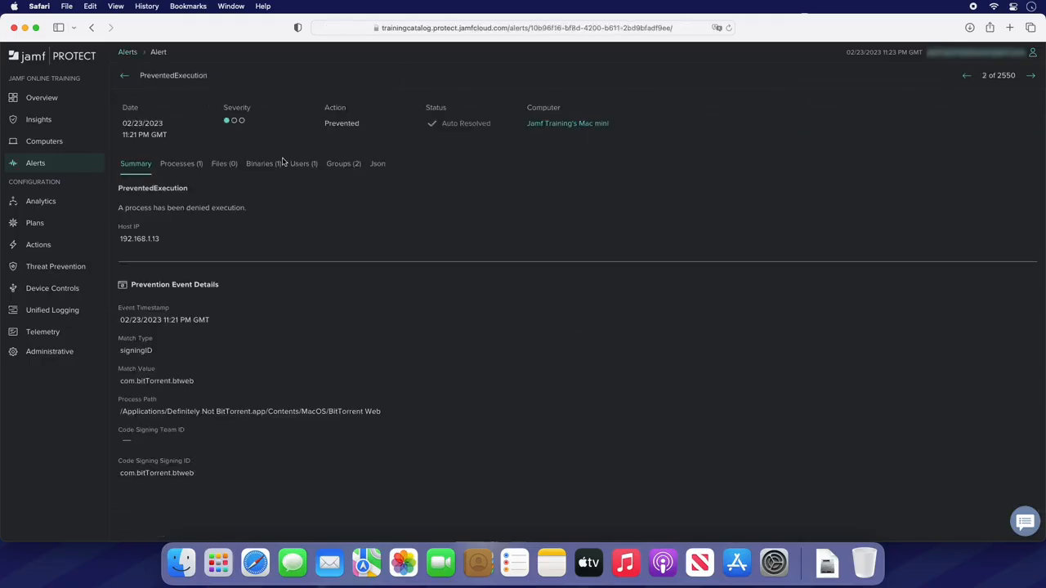